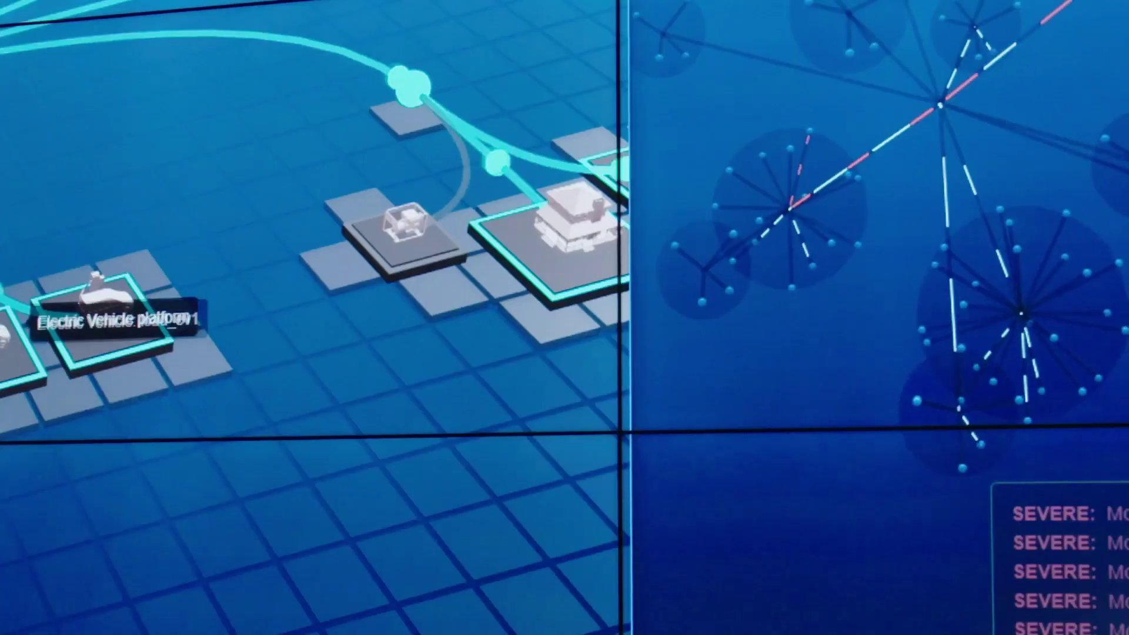
left_click(32, 452)
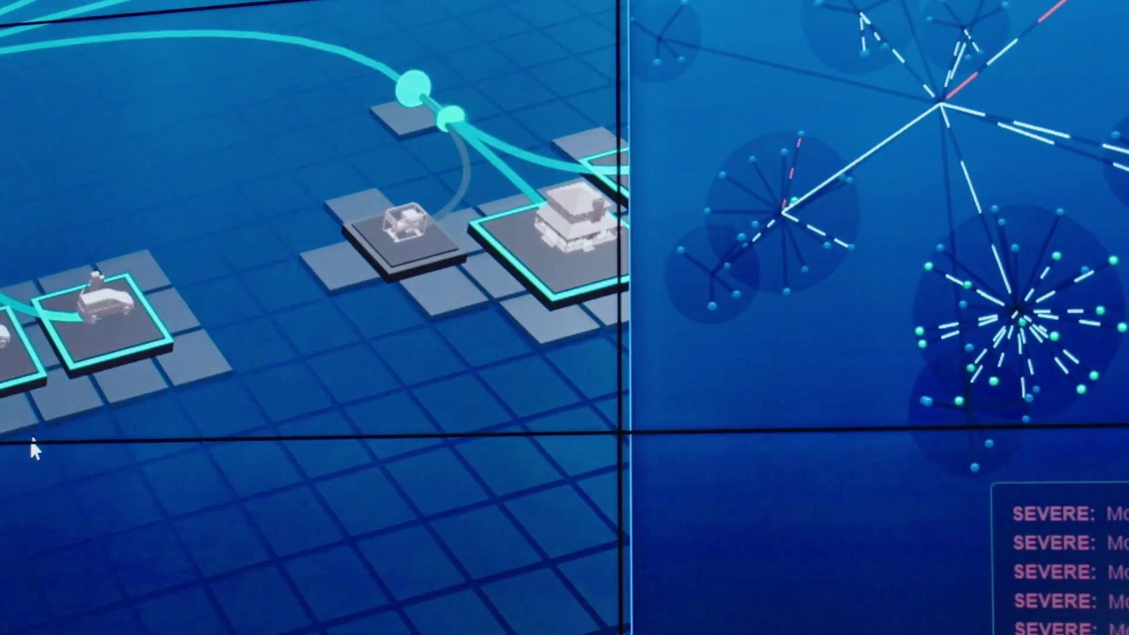